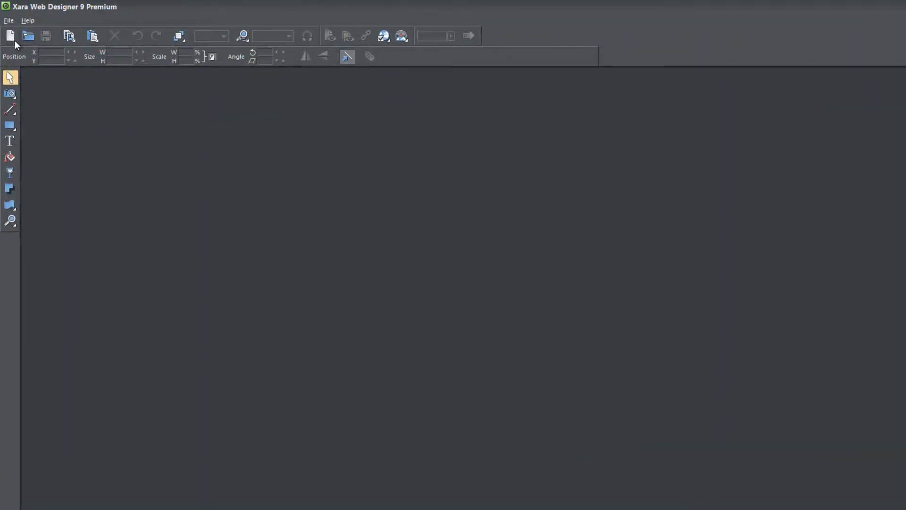
# Create a 'buttons' folder in Web_Design and move the blog, twitter and youtube PNGs into it
pyautogui.click(12, 37)
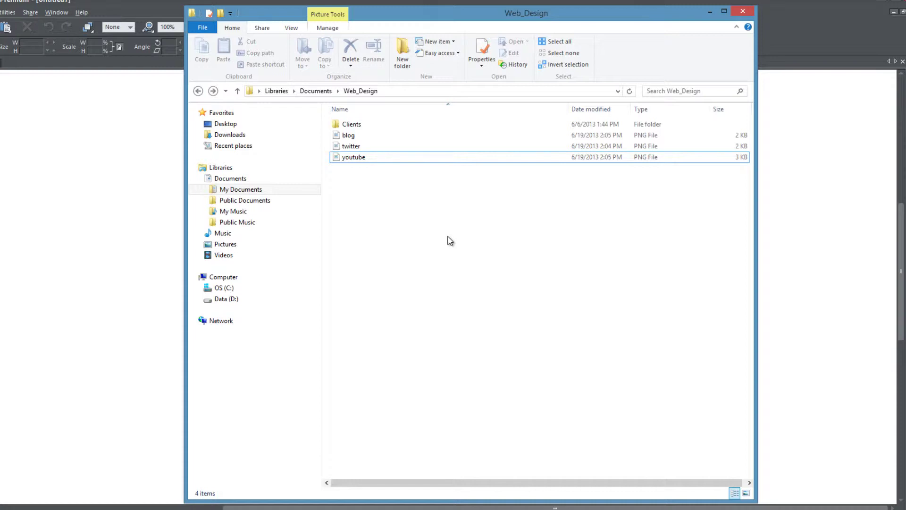
pyautogui.click(411, 51)
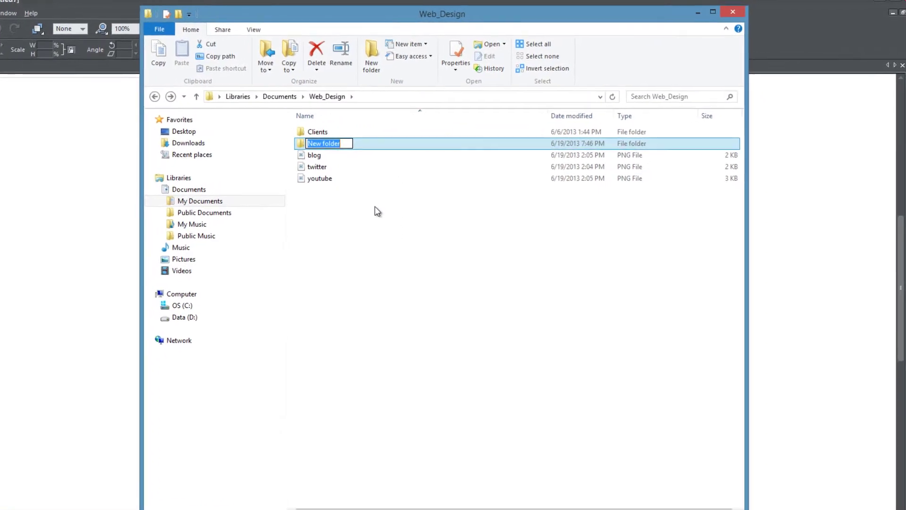
pyautogui.write('buttons')
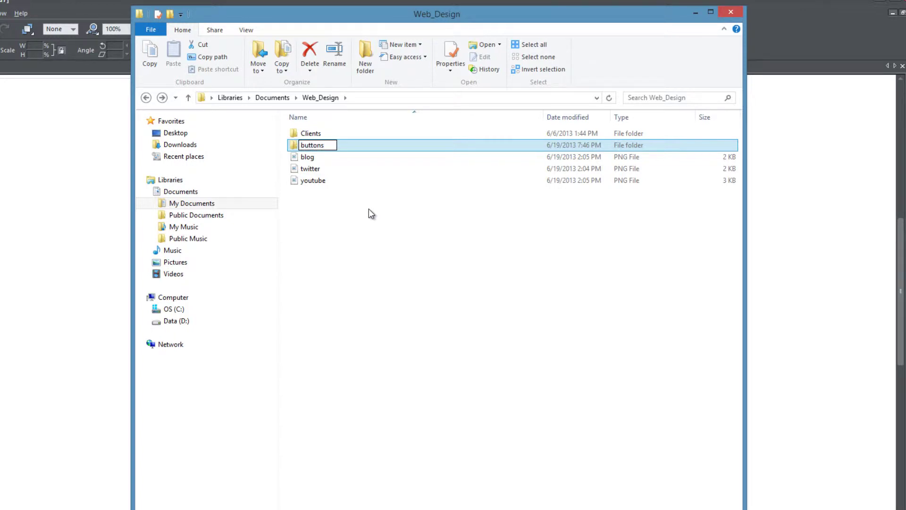
pyautogui.press('Return')
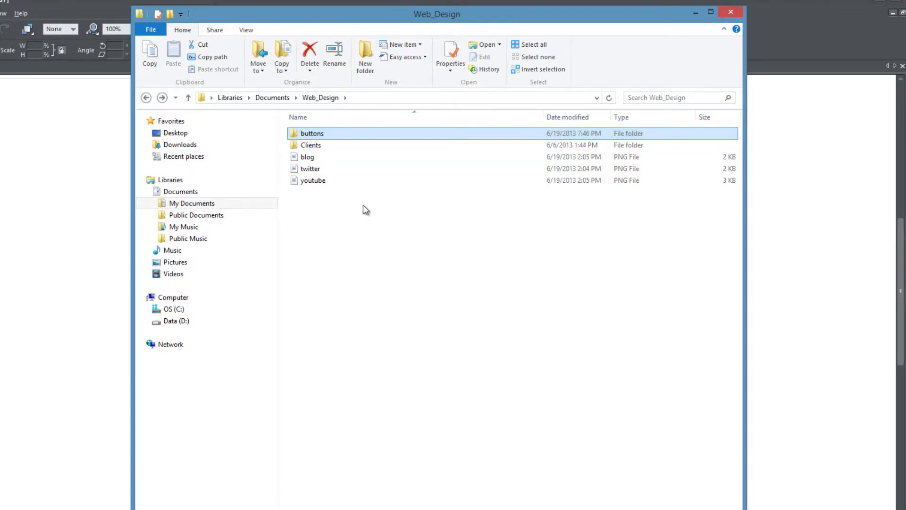
pyautogui.moveTo(298, 204); pyautogui.dragTo(327, 159)
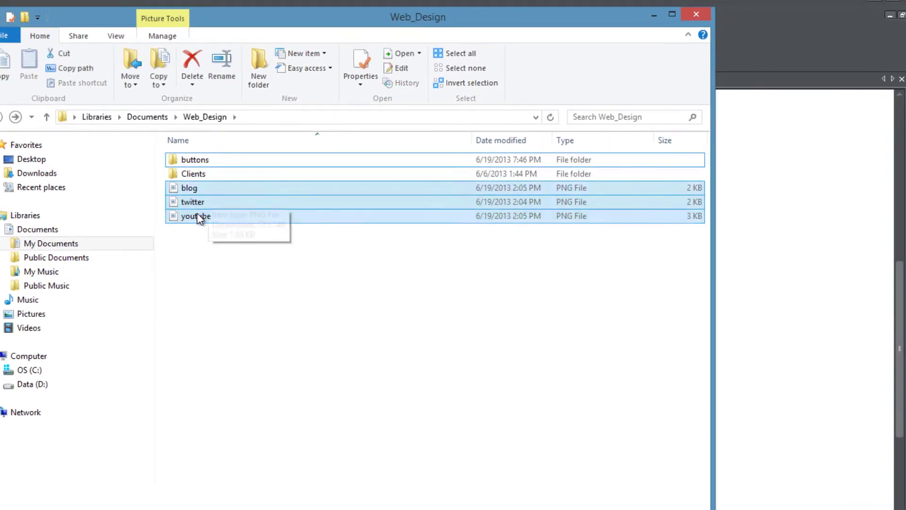
pyautogui.moveTo(194, 218); pyautogui.dragTo(194, 161)
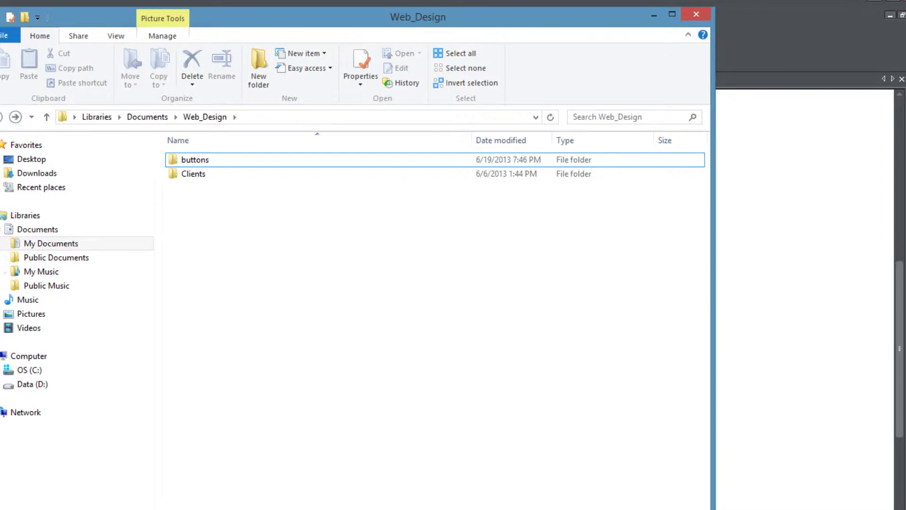
# Switch back to Xara and bring up the index page's Web Properties on the Page tab
pyautogui.hotkey('alt', 'Tab')
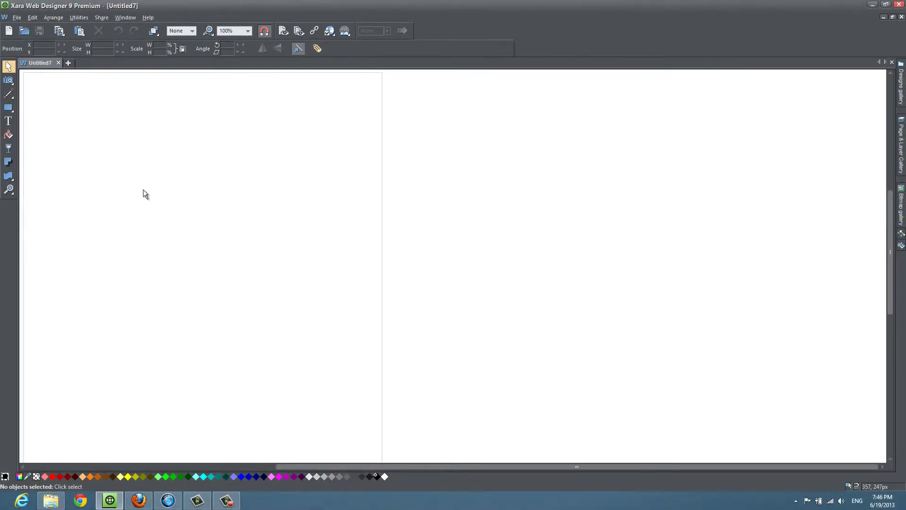
pyautogui.hotkey('ctrl', 'shift', 'w')
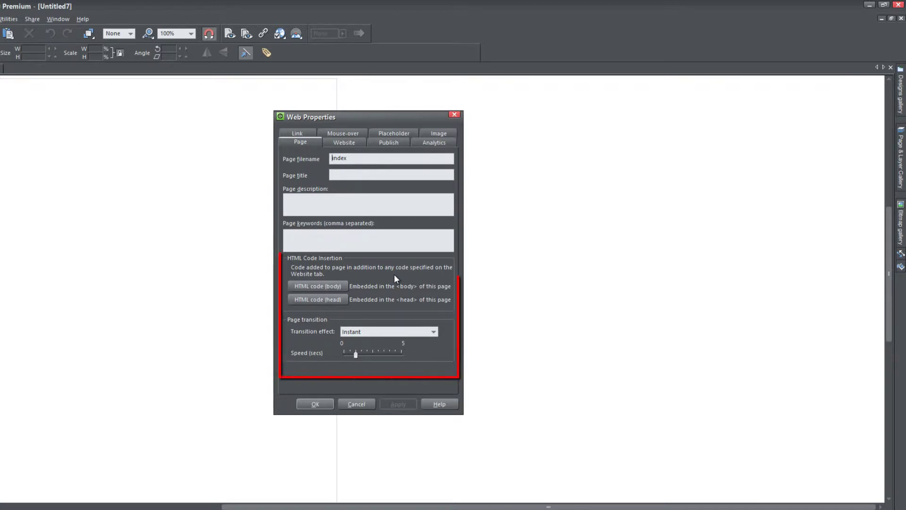
# Set the page's body HTML code to <img src="buttons/twitter.png" /> and confirm it
pyautogui.click(338, 287)
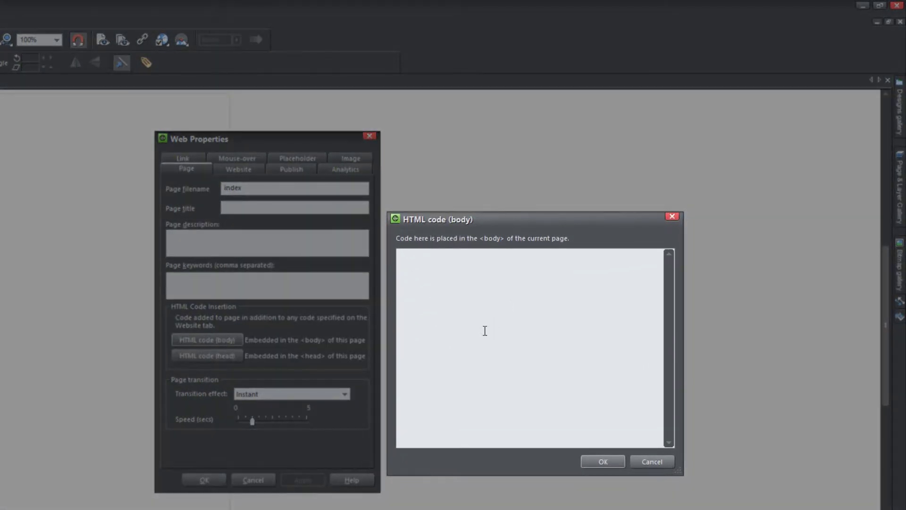
pyautogui.write('img src=')
pyautogui.write('buttons/twitter.png')
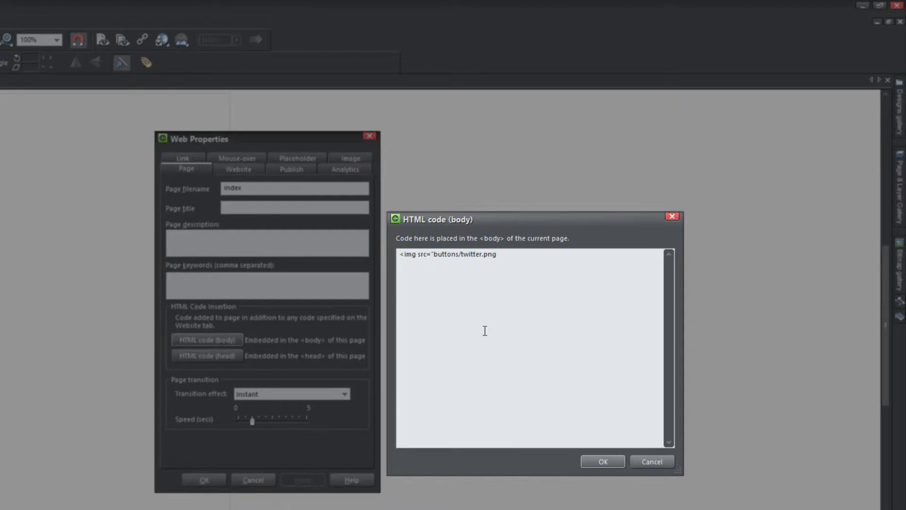
pyautogui.write('"')
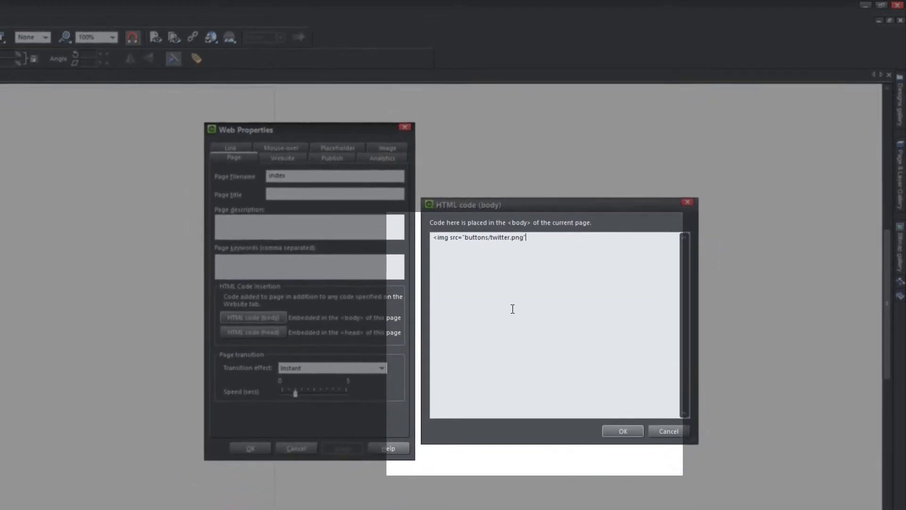
pyautogui.write(' /')
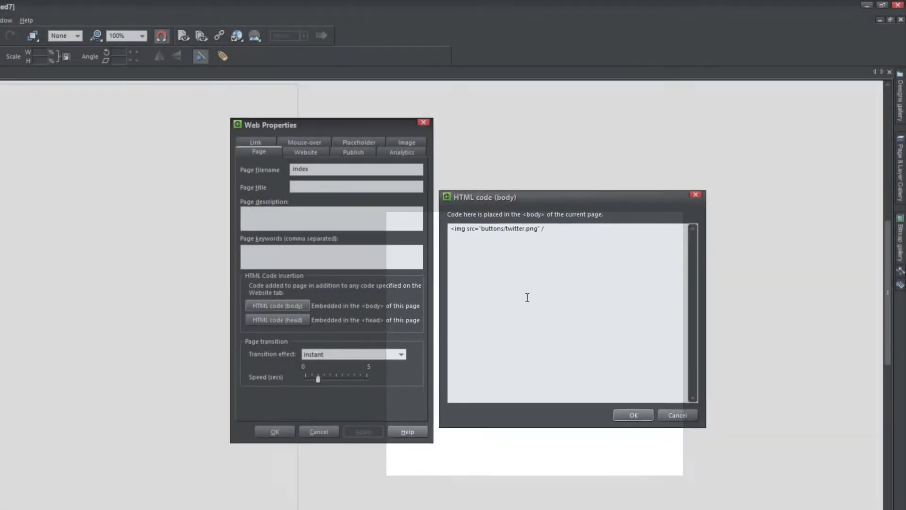
pyautogui.write('>')
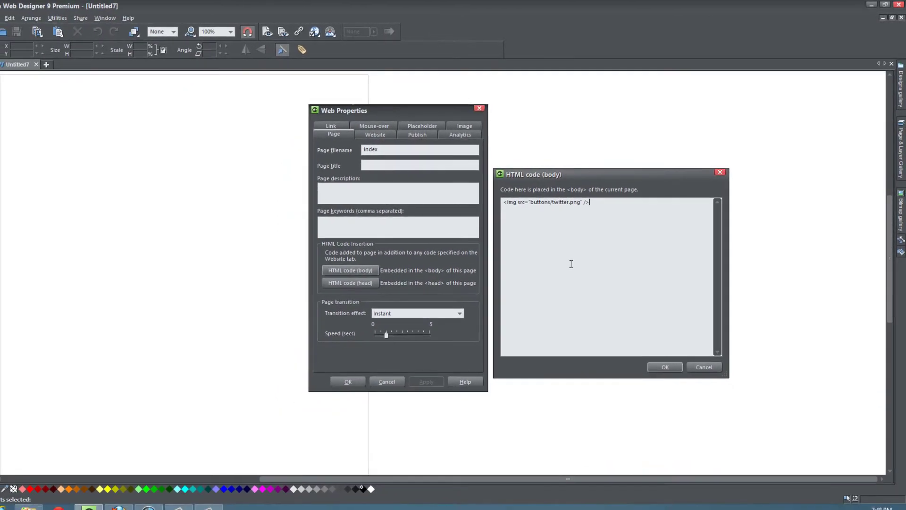
pyautogui.click(663, 366)
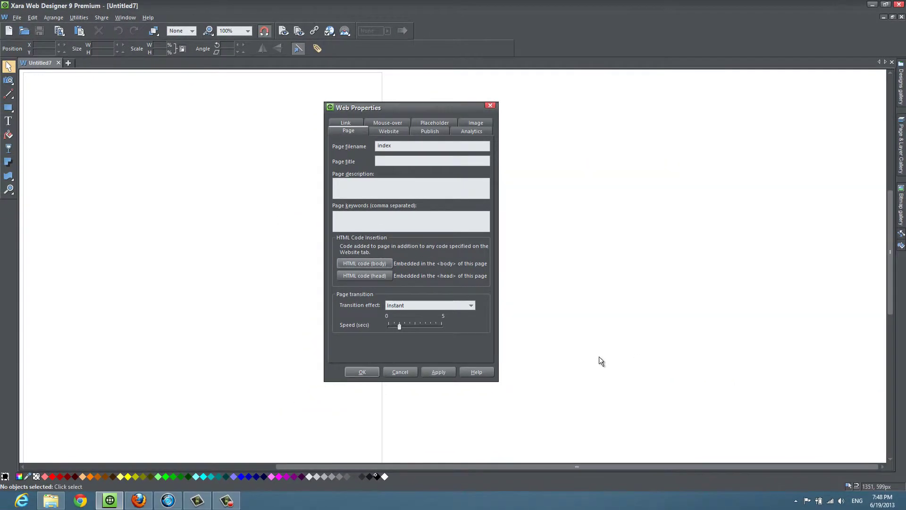
# Preview the page, then export the website as index (Website HTML) into Documents\Web_Design
pyautogui.click(354, 371)
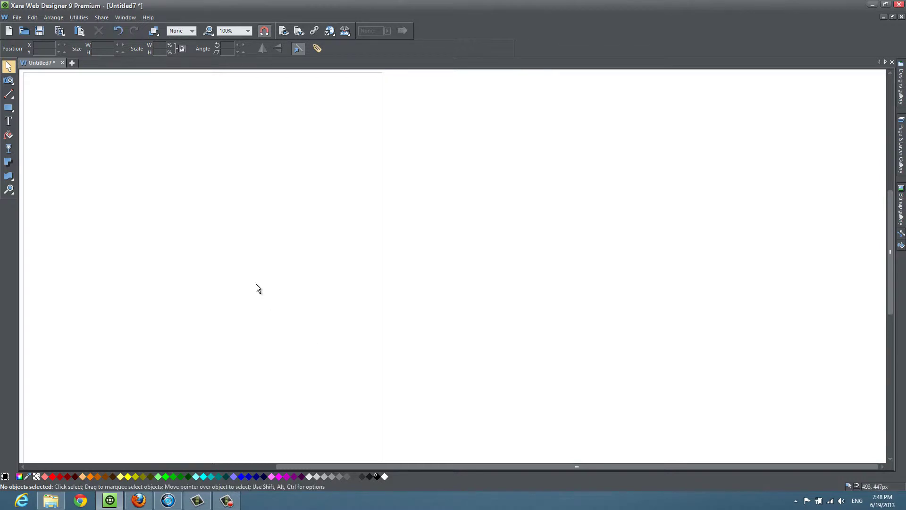
pyautogui.press('F5')
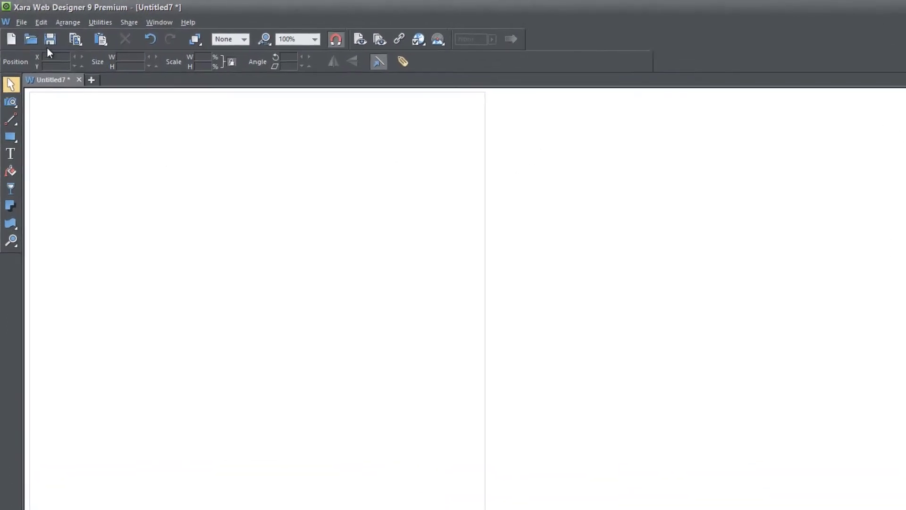
pyautogui.hotkey('alt', 'f')
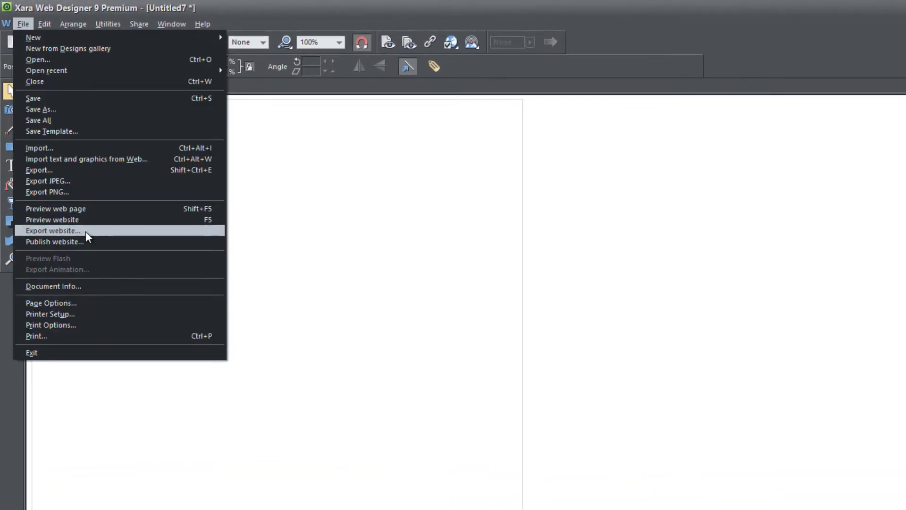
pyautogui.click(86, 231)
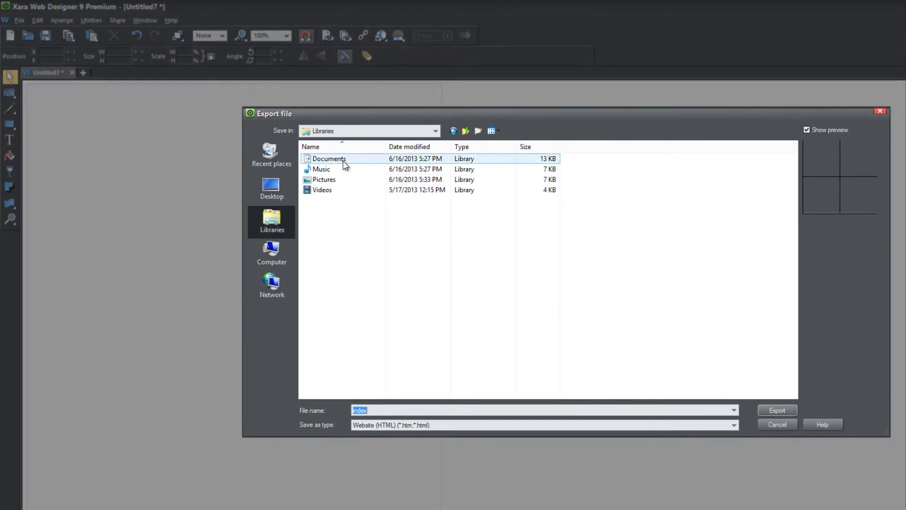
pyautogui.doubleClick(336, 159)
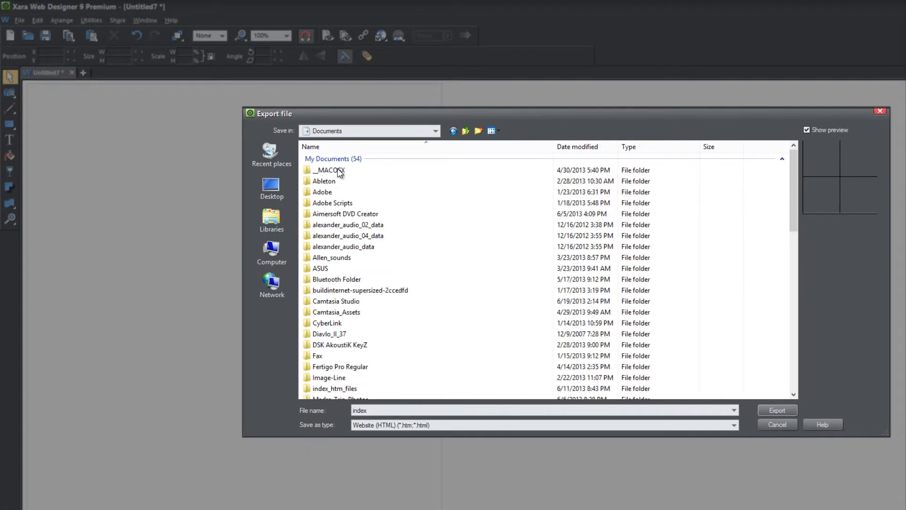
pyautogui.scroll(-10, 329, 224)
pyautogui.doubleClick(328, 224)
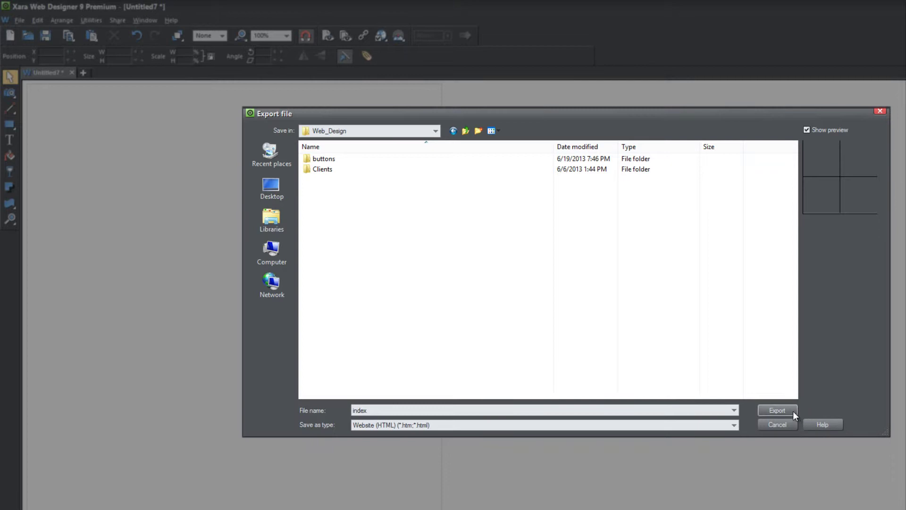
pyautogui.click(777, 410)
# Preview the exported index website in the browser
pyautogui.press('F5')
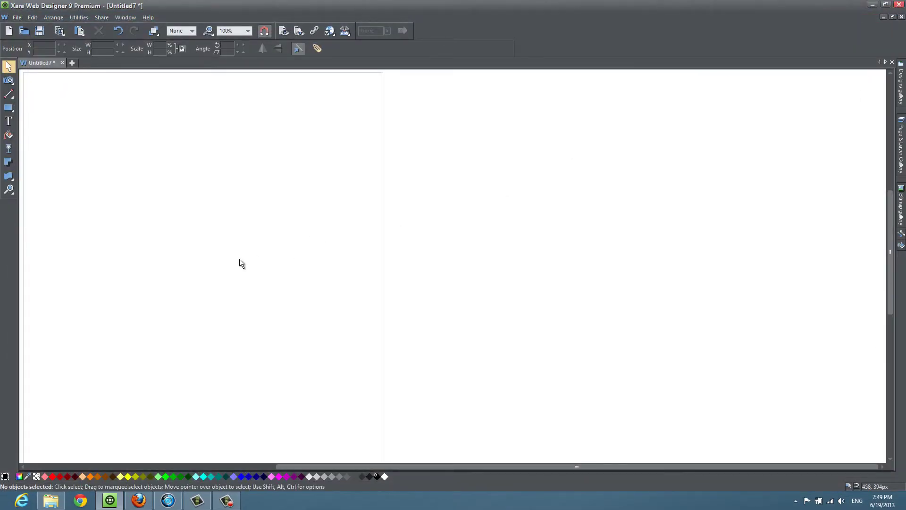
# Add img tags for buttons/blog.png and buttons/youtube.png below the twitter line in the body HTML
pyautogui.hotkey('ctrl', 'shift', 'w')
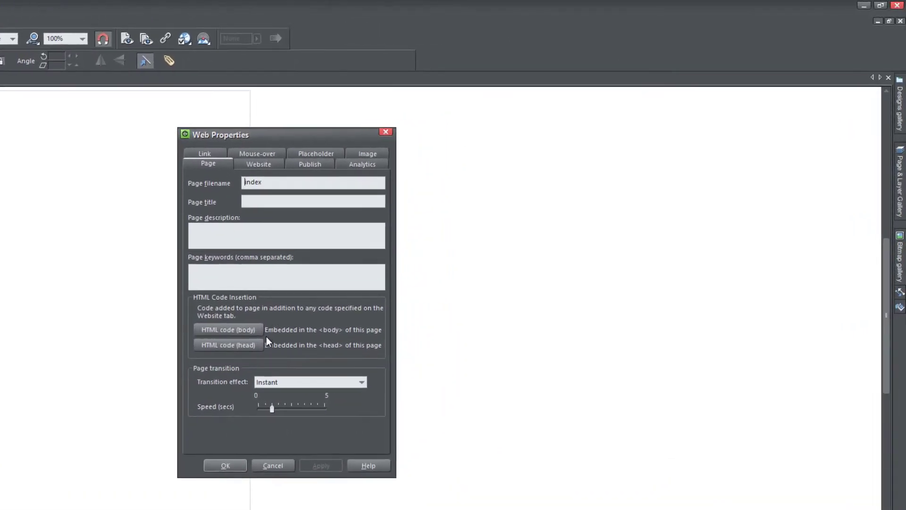
pyautogui.click(252, 334)
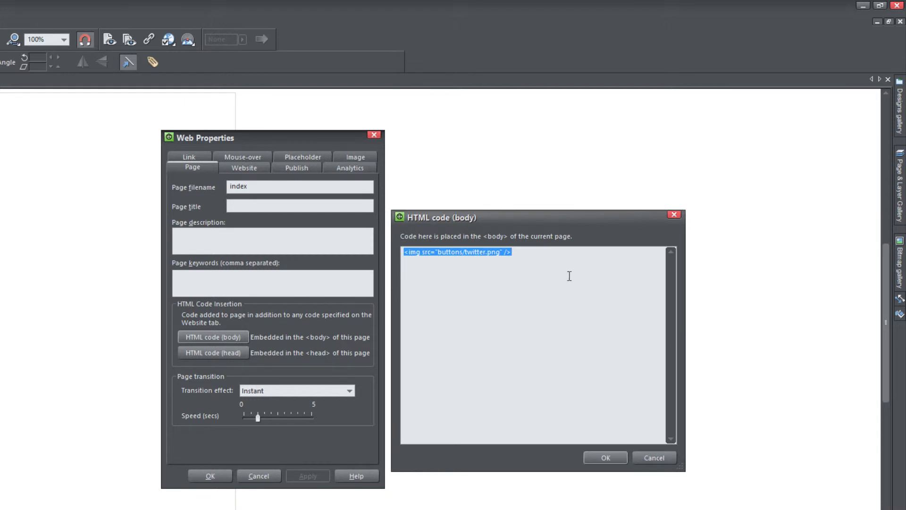
pyautogui.click(539, 258)
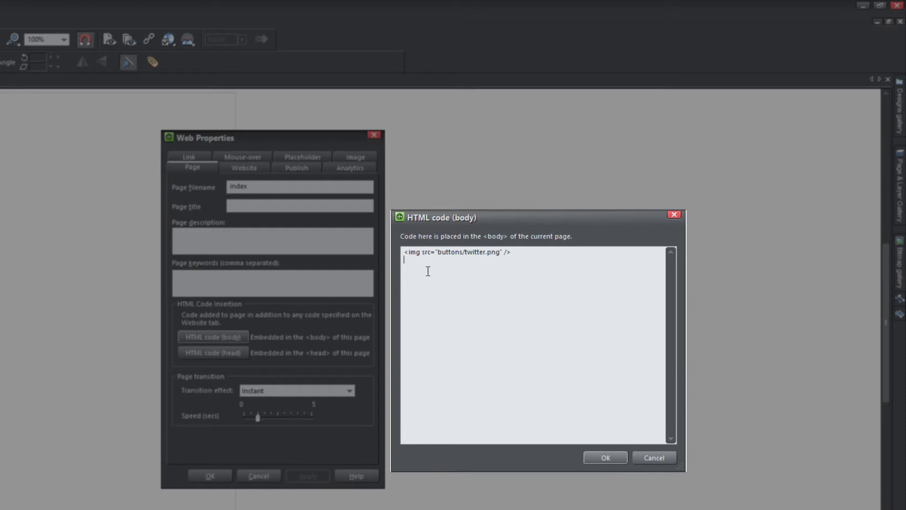
pyautogui.press('Return')
pyautogui.write('<img src=')
pyautogui.write('buttons/blog.png" />')
pyautogui.press('Return')
pyautogui.write('<img src="buttons/youtube.png')
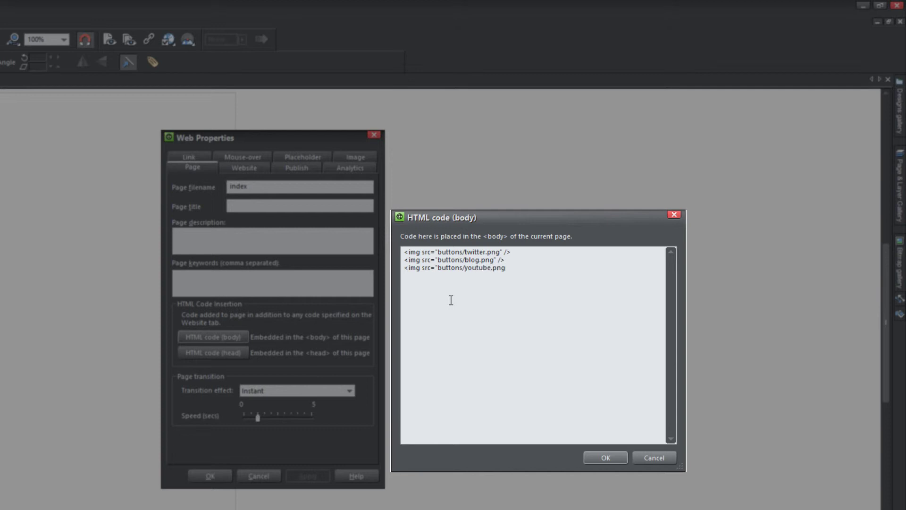
pyautogui.write(' />')
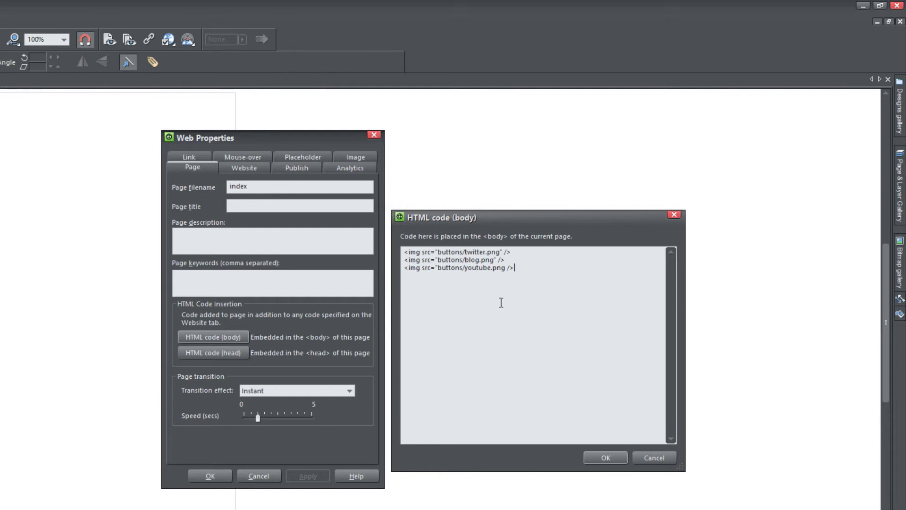
# Apply the body HTML, preview it (only Twitter and Blog appear), and inspect the buttons folder's PNGs
pyautogui.click(598, 457)
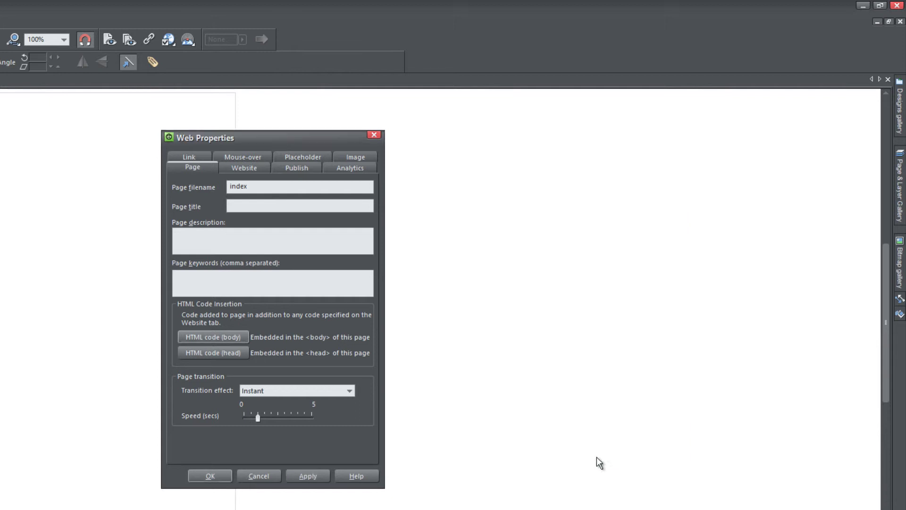
pyautogui.click(197, 478)
pyautogui.press('F5')
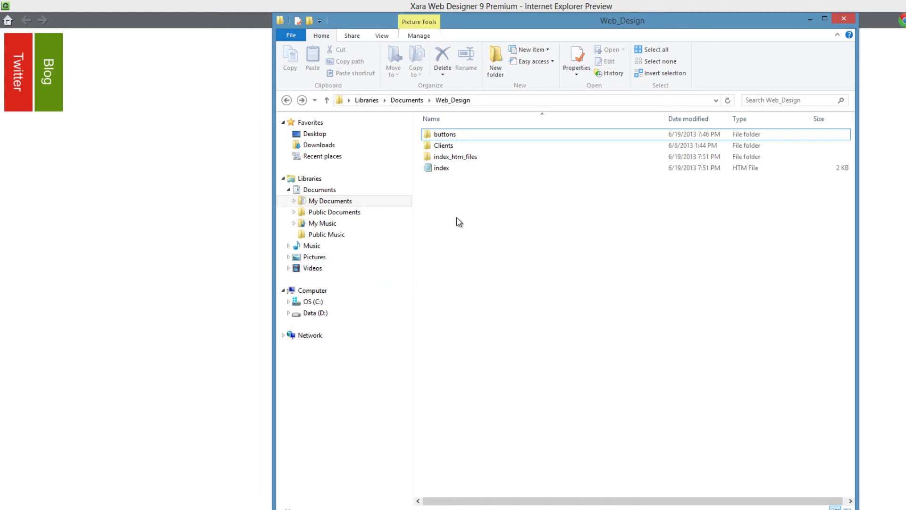
pyautogui.click(439, 134)
pyautogui.doubleClick(439, 134)
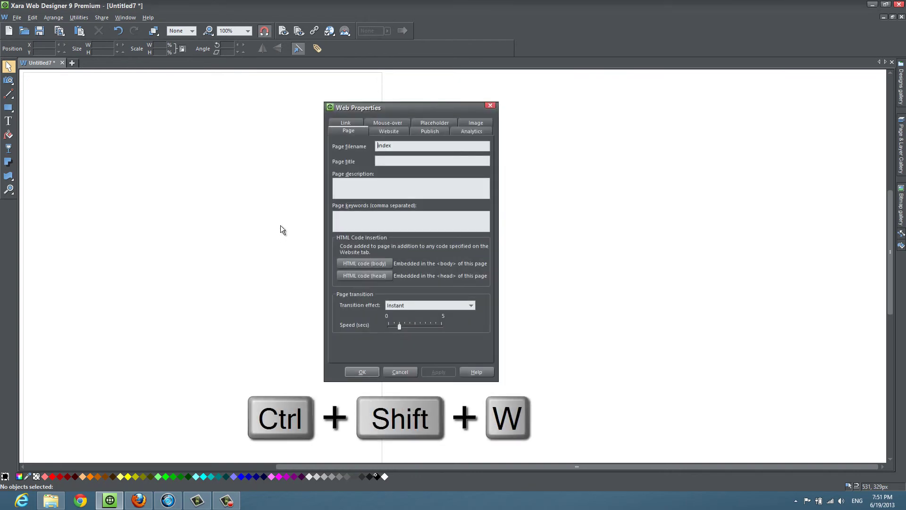
# Insert the missing closing quote after youtube.png in the third img tag of the body HTML
pyautogui.click(372, 263)
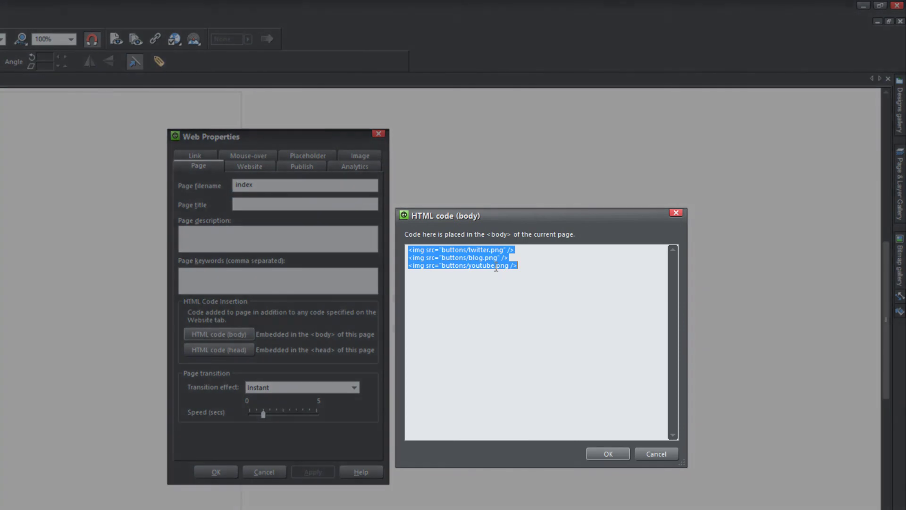
pyautogui.click(531, 246)
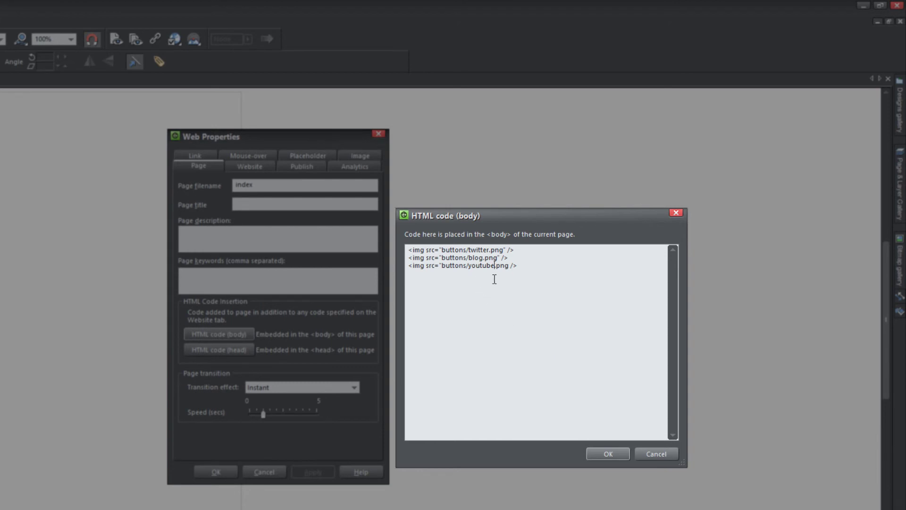
pyautogui.click(508, 266)
pyautogui.write('"')
pyautogui.click(600, 456)
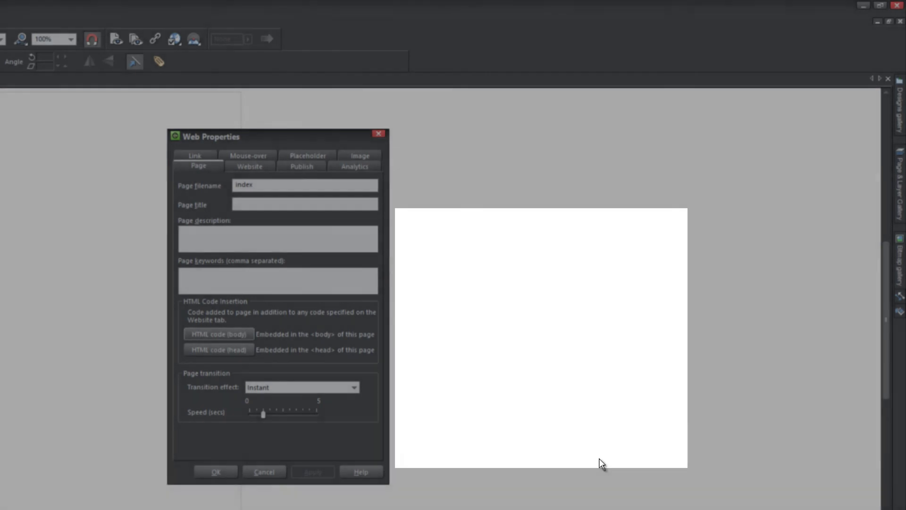
# Close Web Properties keeping the corrected HTML and preview the website in the browser
pyautogui.click(222, 466)
pyautogui.press('F5')
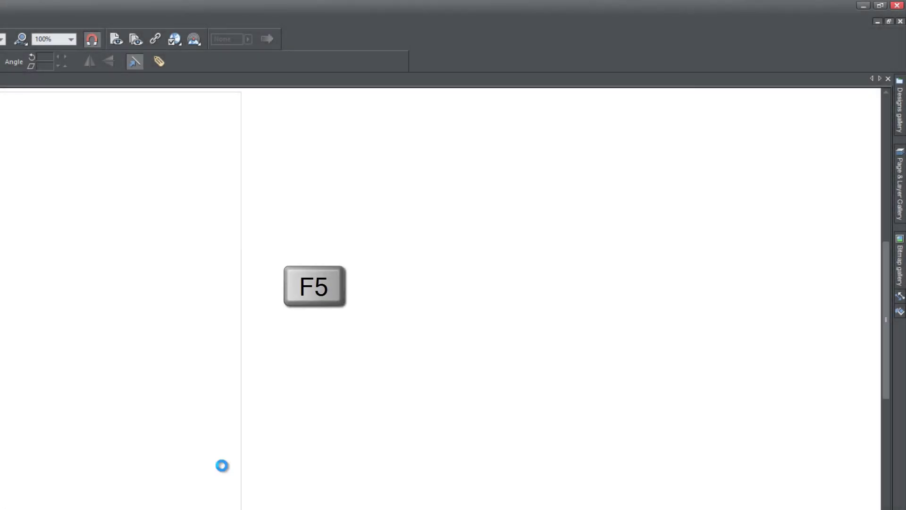